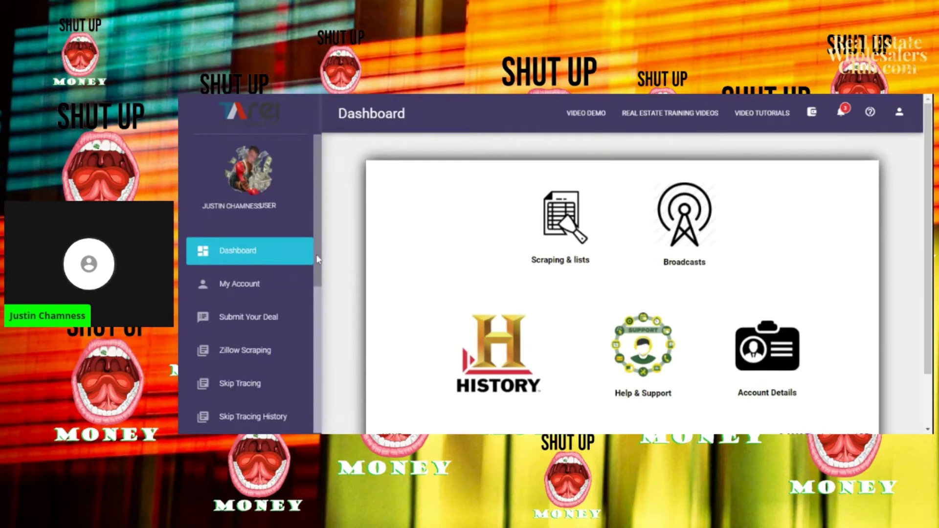
drag(316, 247, 320, 311)
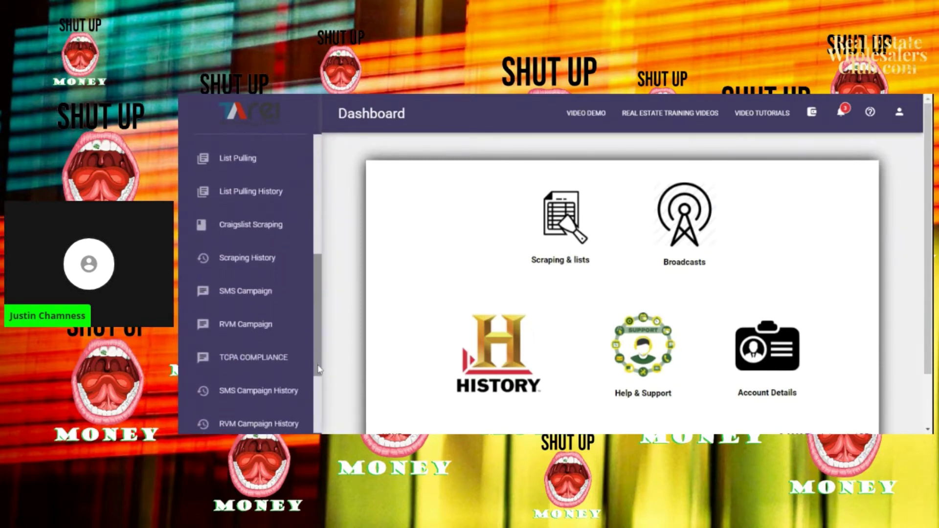
drag(321, 314, 320, 427)
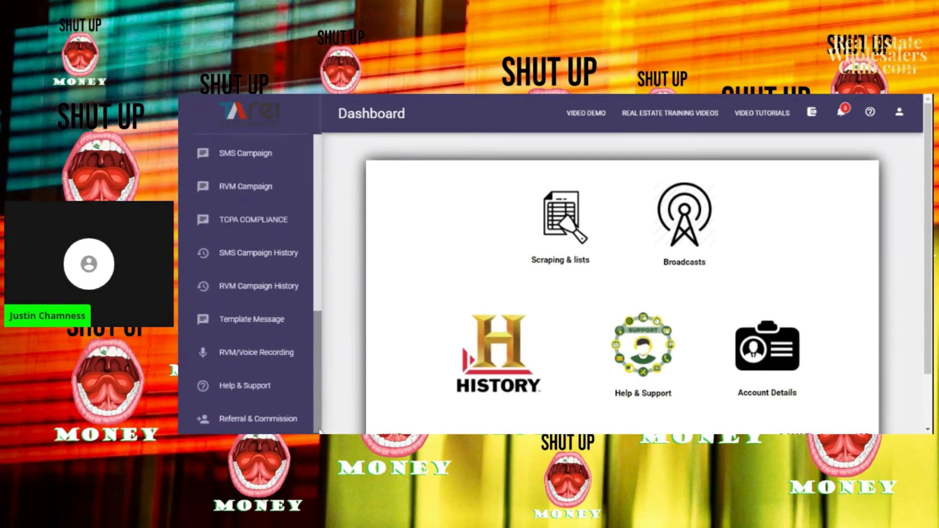
Open the Template Message page and select the Flexible template's message and title text.
click(240, 322)
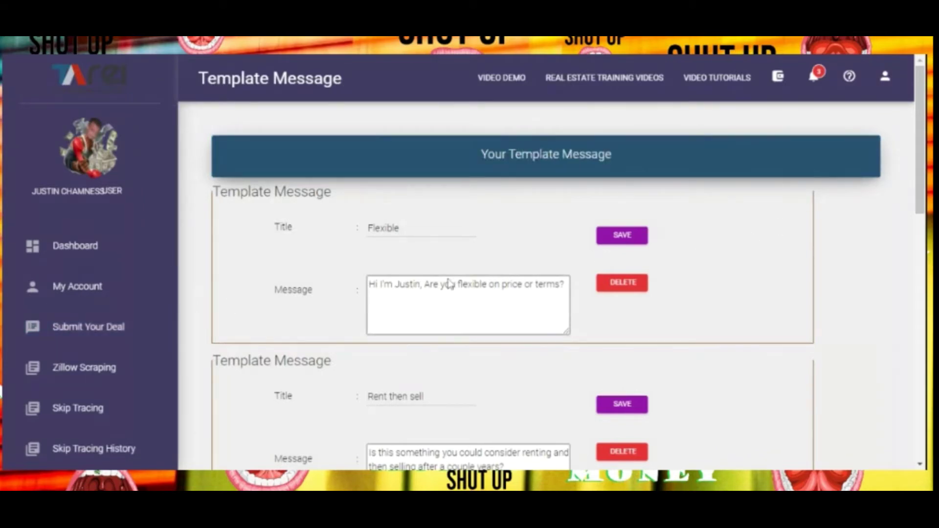
triple_click(432, 283)
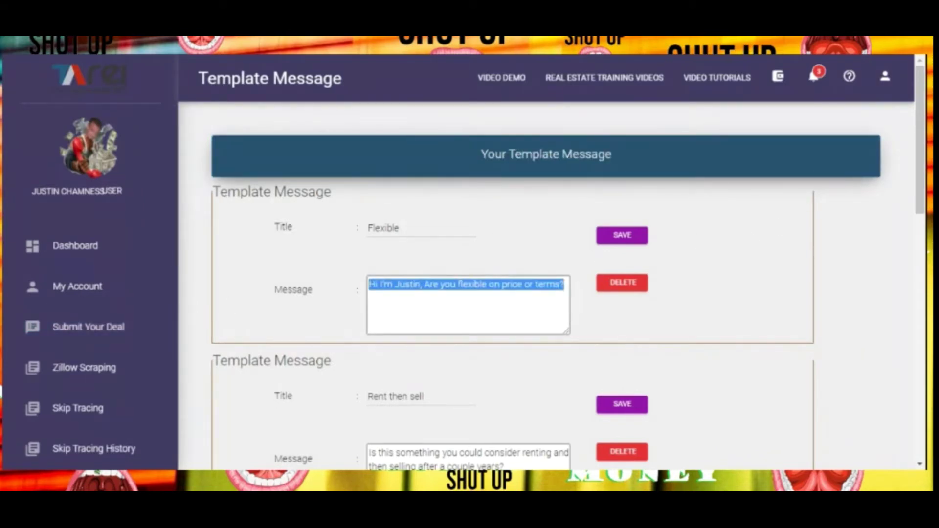
click(414, 284)
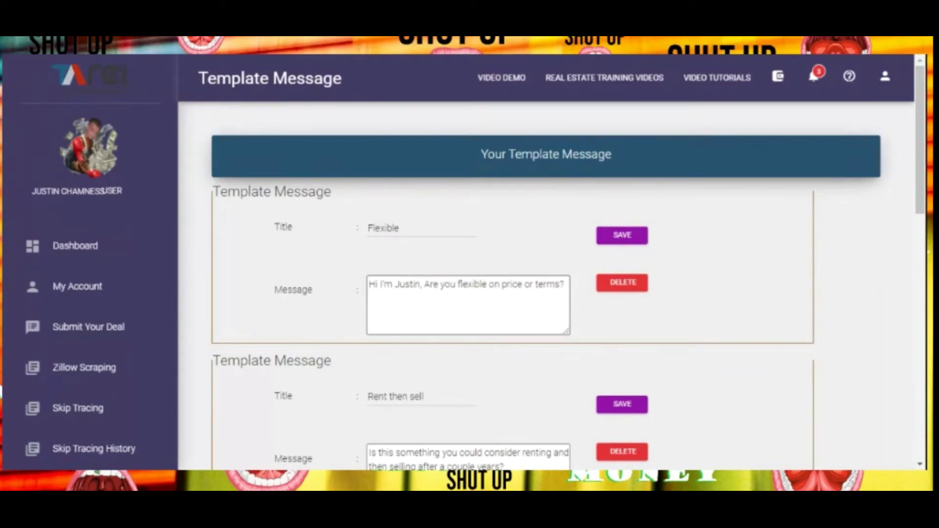
click(423, 228)
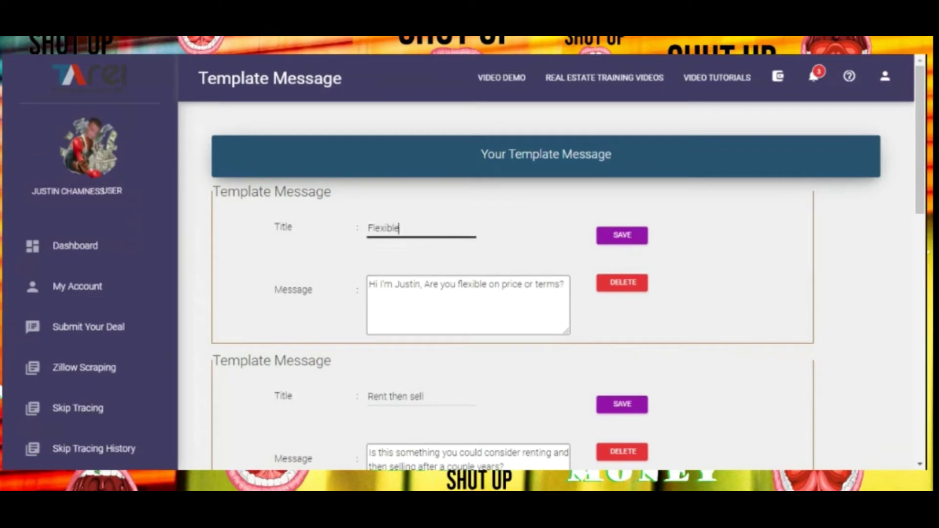
double_click(383, 228)
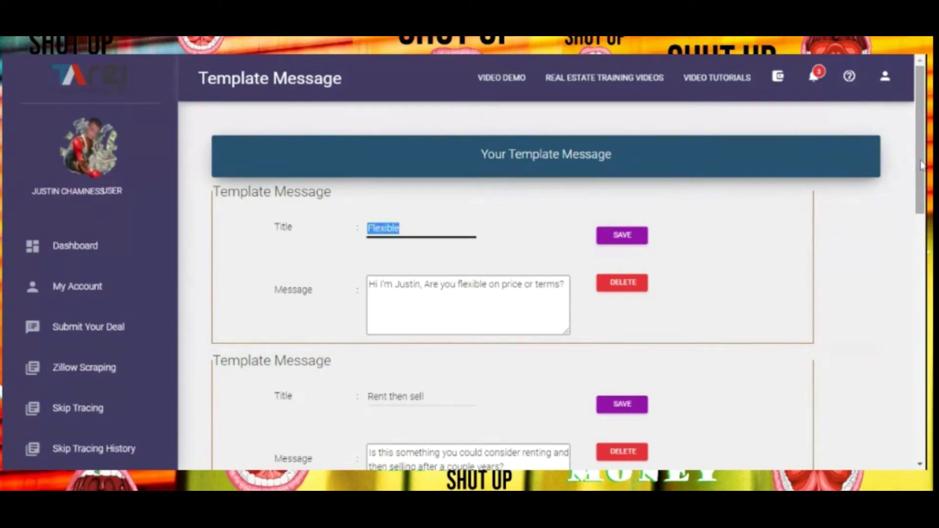
mouse_move(922, 166)
mouse_down()
mouse_move(922, 398)
mouse_move(910, 203)
mouse_up()
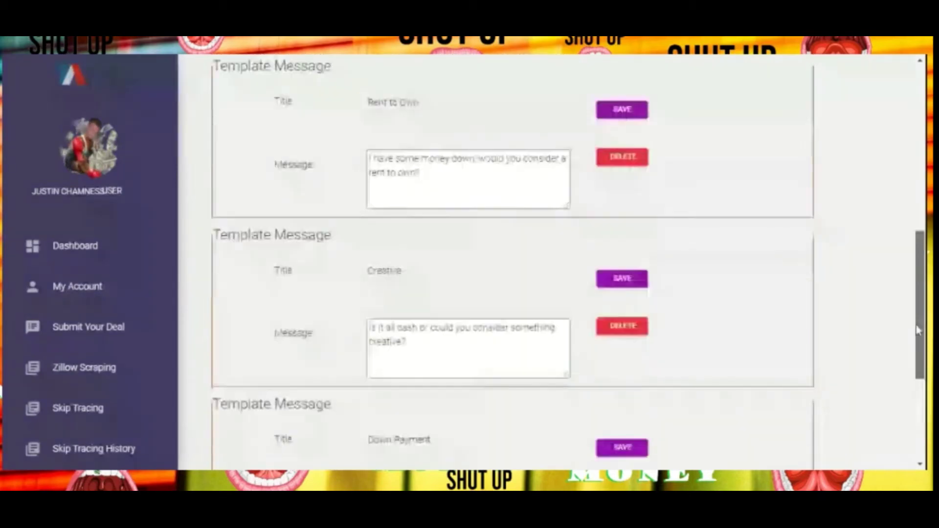
scroll(910, 203, up, 3)
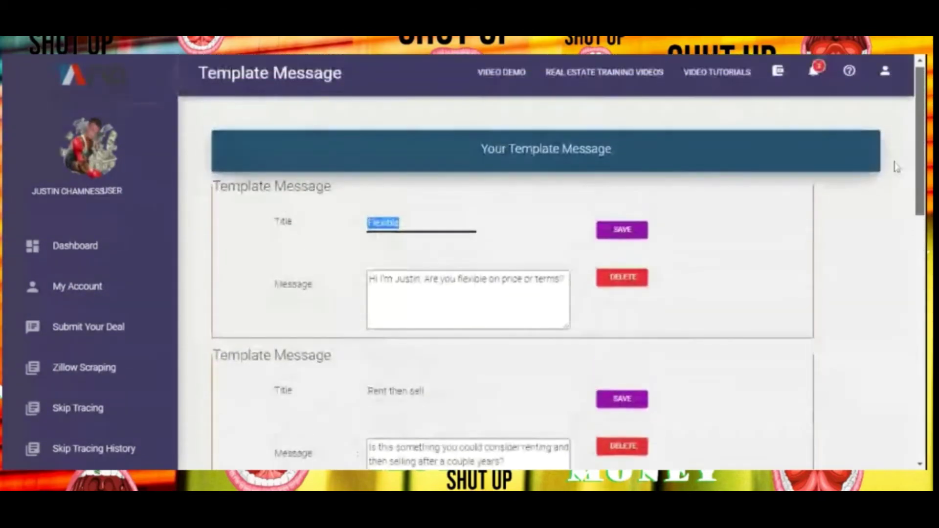
scroll(896, 168, down, 2)
scroll(897, 191, down, 1)
scroll(897, 208, down, 1)
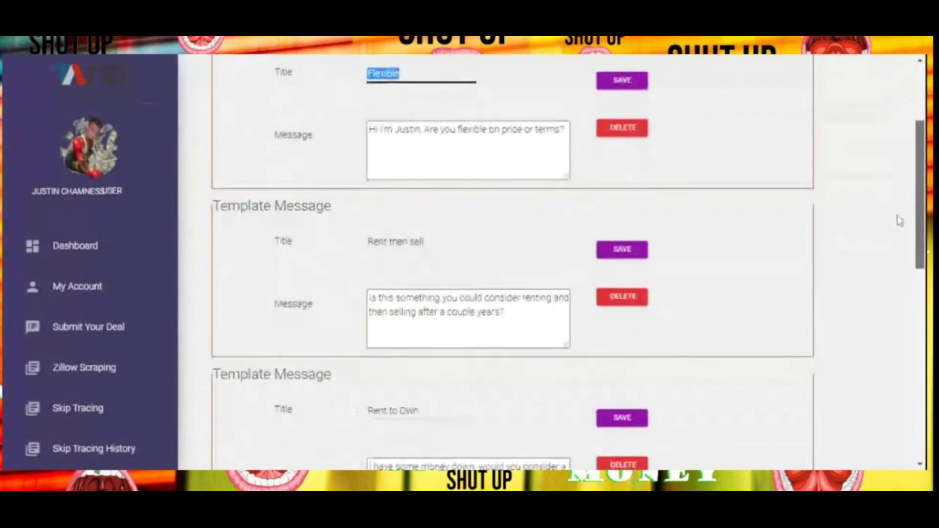
scroll(897, 218, down, 1)
scroll(902, 234, down, 1)
scroll(897, 256, down, 1)
scroll(895, 266, down, 2)
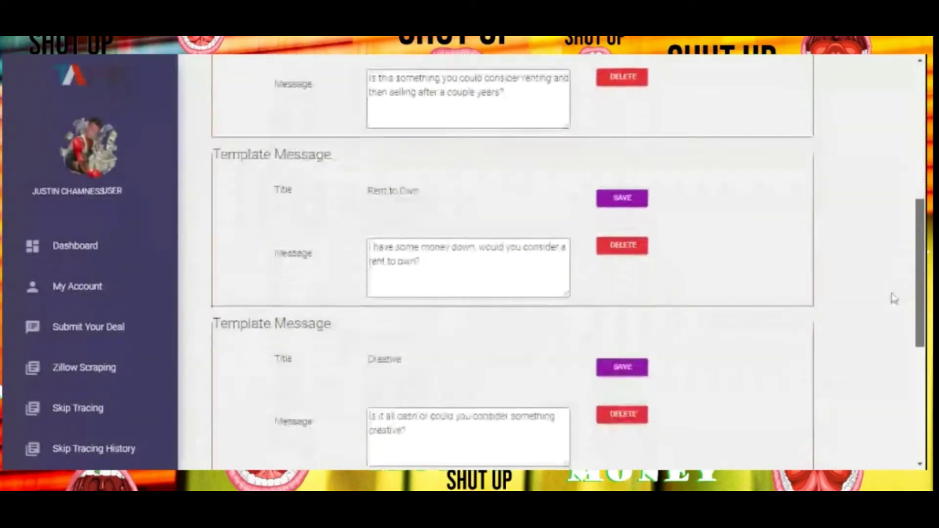
scroll(891, 298, down, 2)
scroll(887, 332, down, 1)
scroll(892, 380, down, 1)
scroll(891, 360, up, 1)
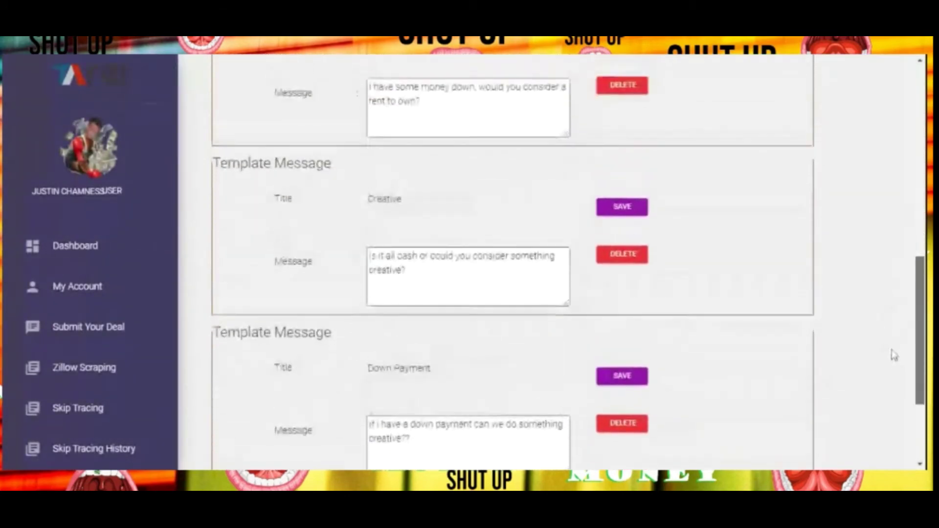
scroll(883, 273, up, 4)
scroll(879, 224, up, 2)
scroll(874, 198, up, 2)
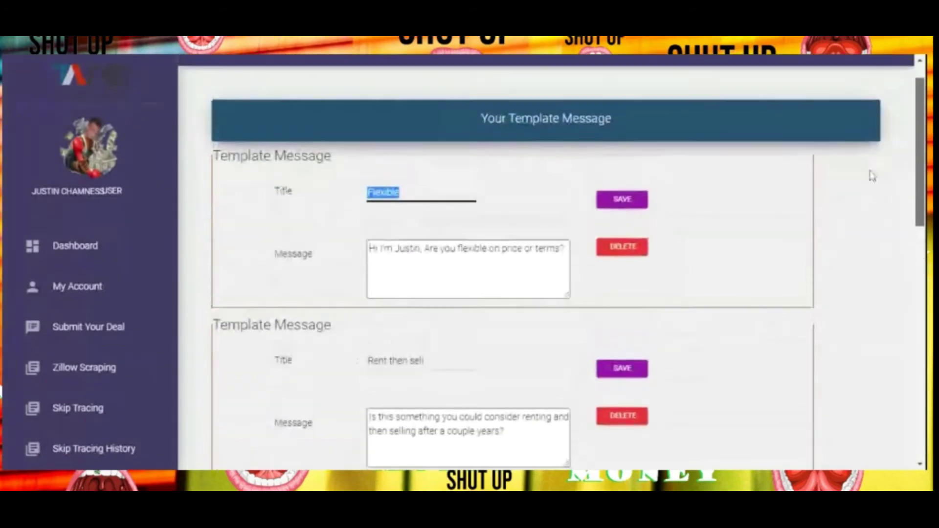
scroll(869, 162, up, 1)
click(633, 167)
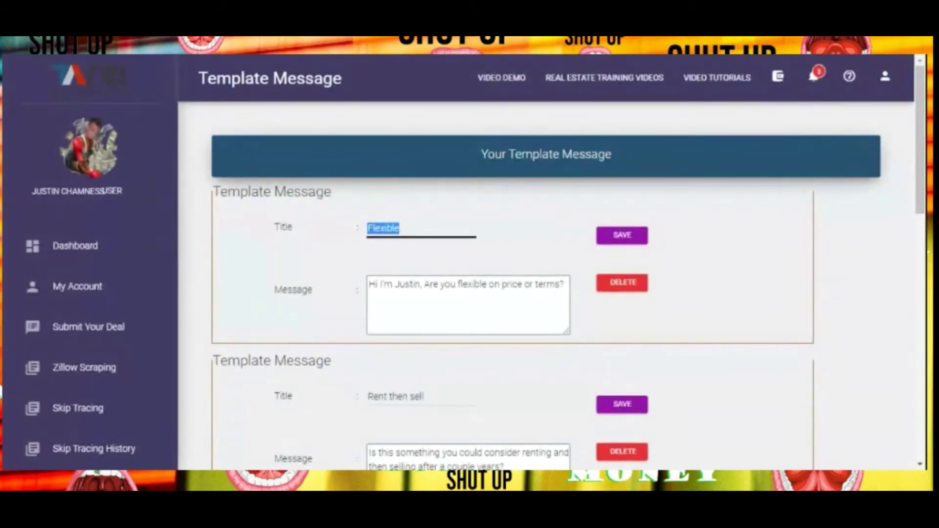
mouse_move(169, 236)
mouse_down()
mouse_move(184, 350)
mouse_move(172, 287)
mouse_up()
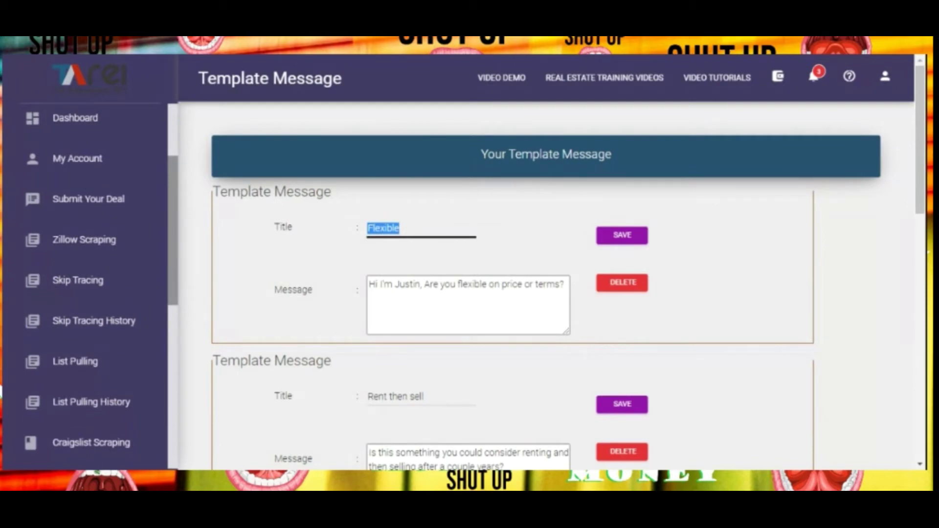
mouse_move(172, 287)
mouse_down()
mouse_move(171, 404)
mouse_move(171, 354)
mouse_up()
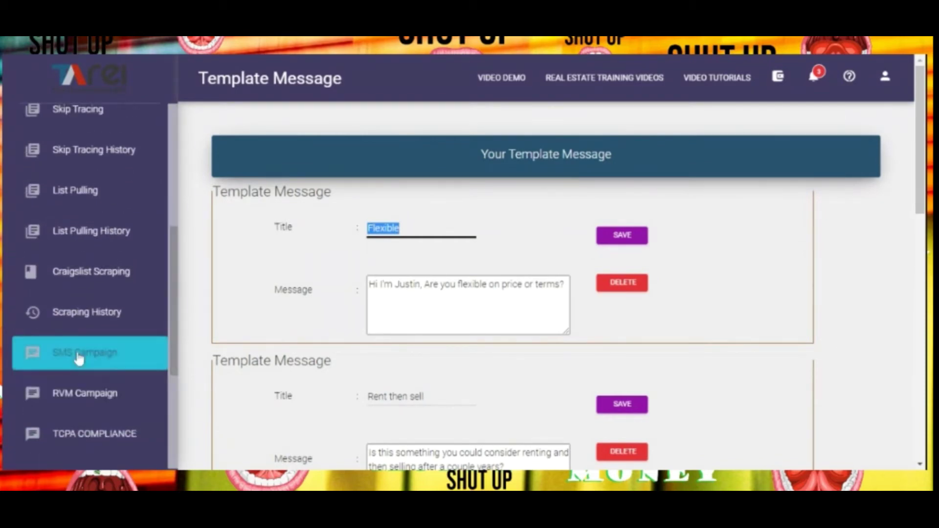
Open the SMS Campaign form and pick the scraped campaign 'first run' for contacts.
click(79, 355)
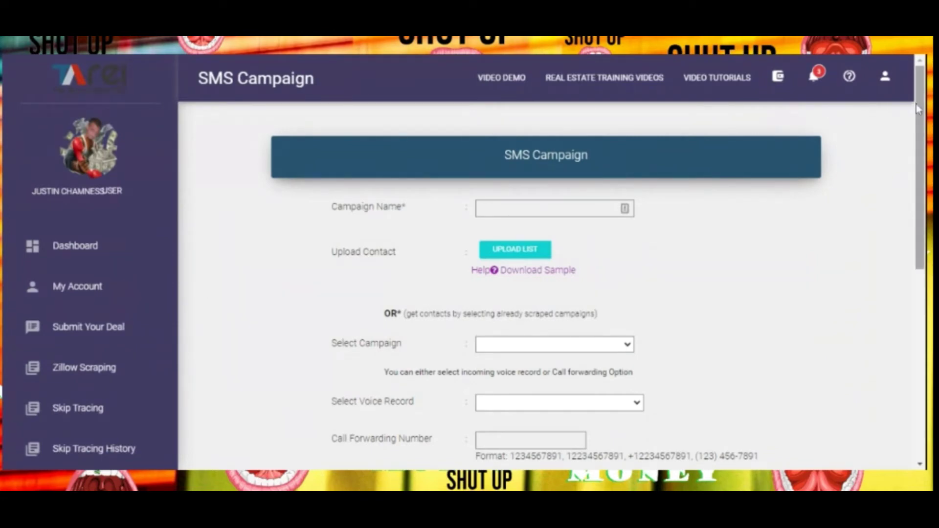
drag(918, 109, 910, 126)
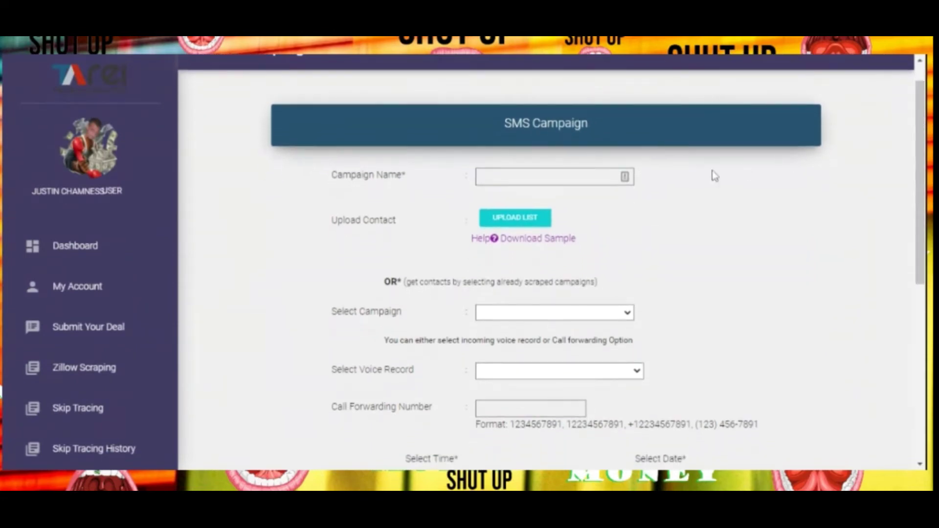
click(613, 180)
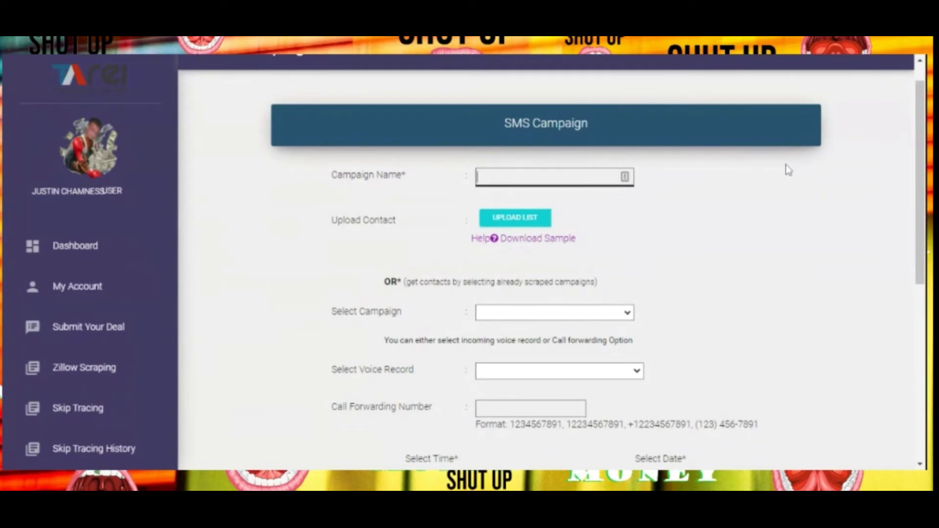
click(858, 172)
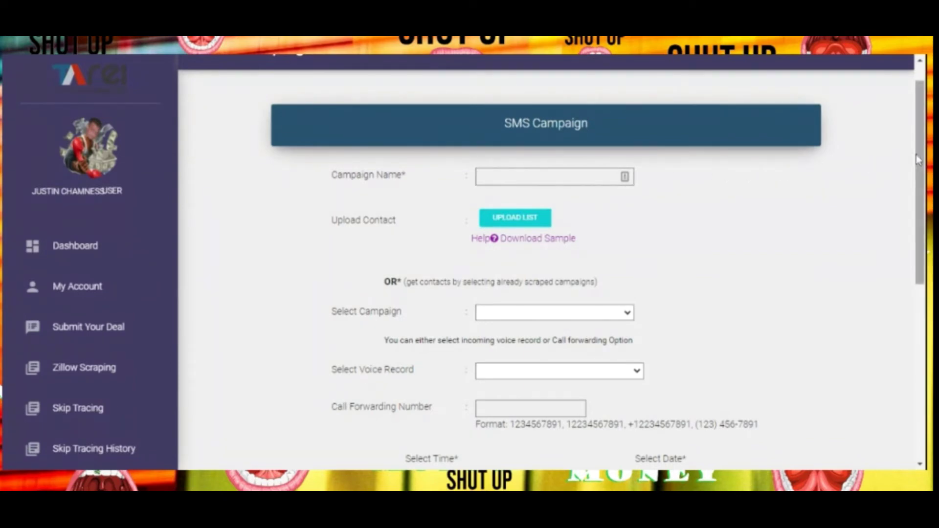
drag(924, 157, 916, 209)
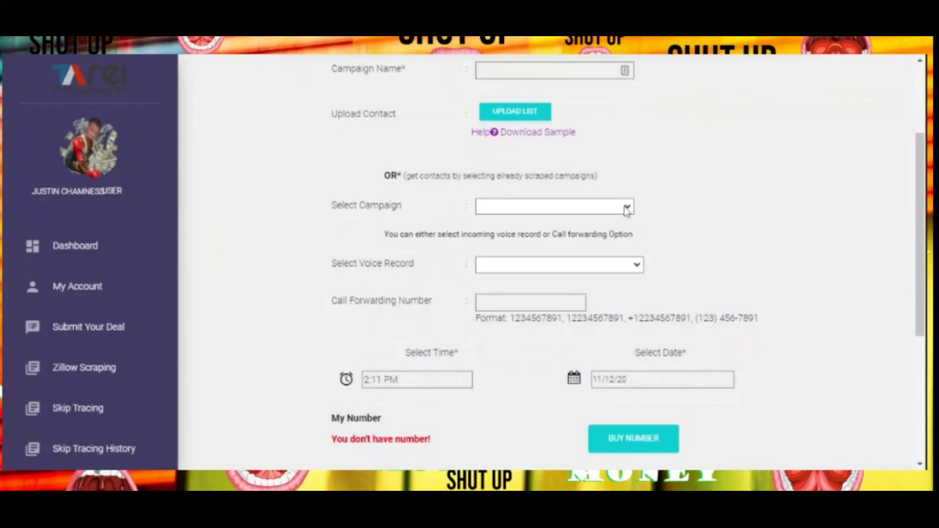
click(620, 221)
drag(922, 221, 920, 236)
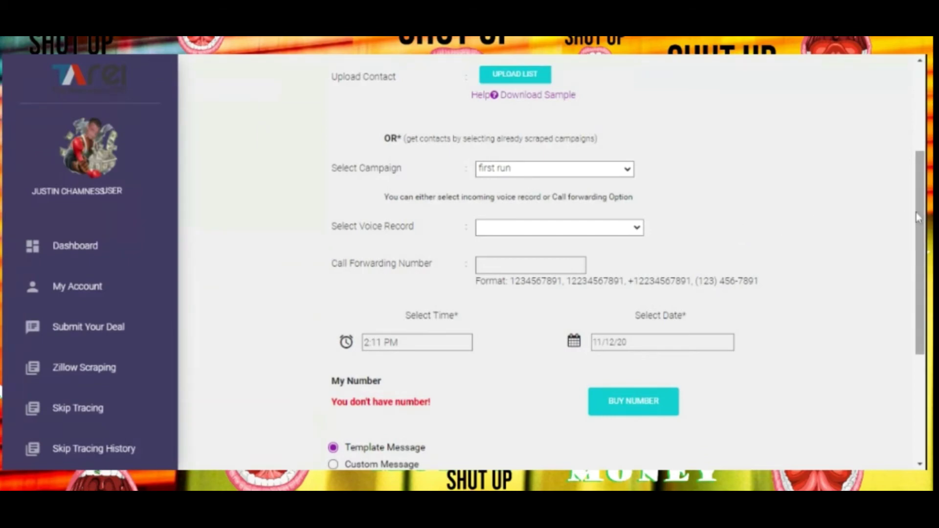
drag(915, 217, 918, 296)
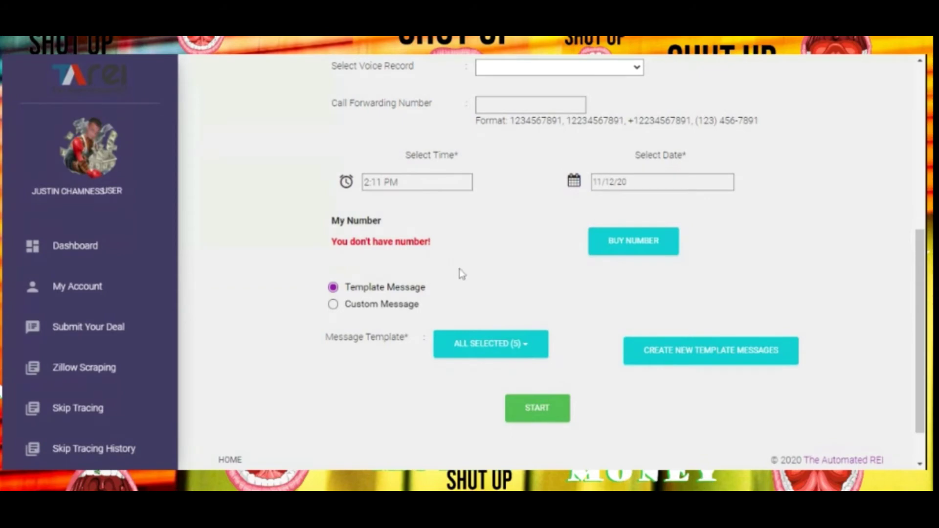
click(334, 307)
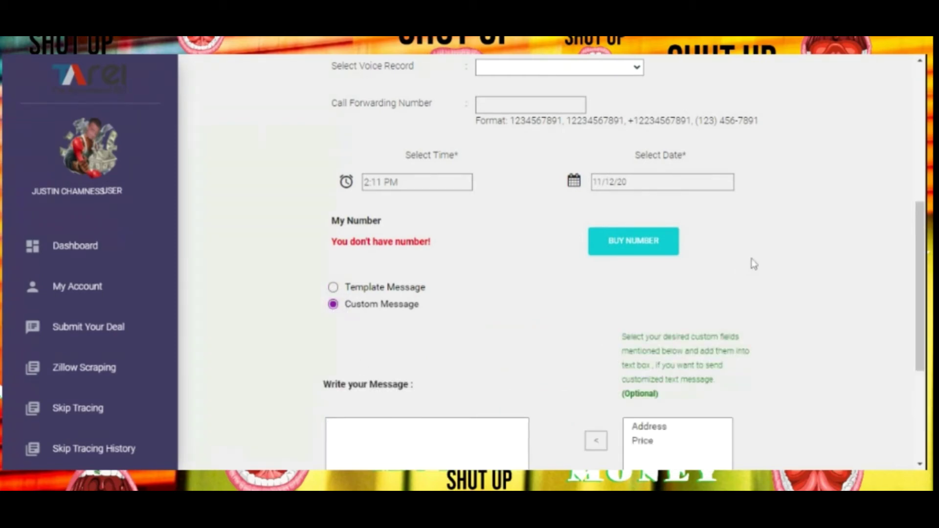
drag(919, 259, 919, 321)
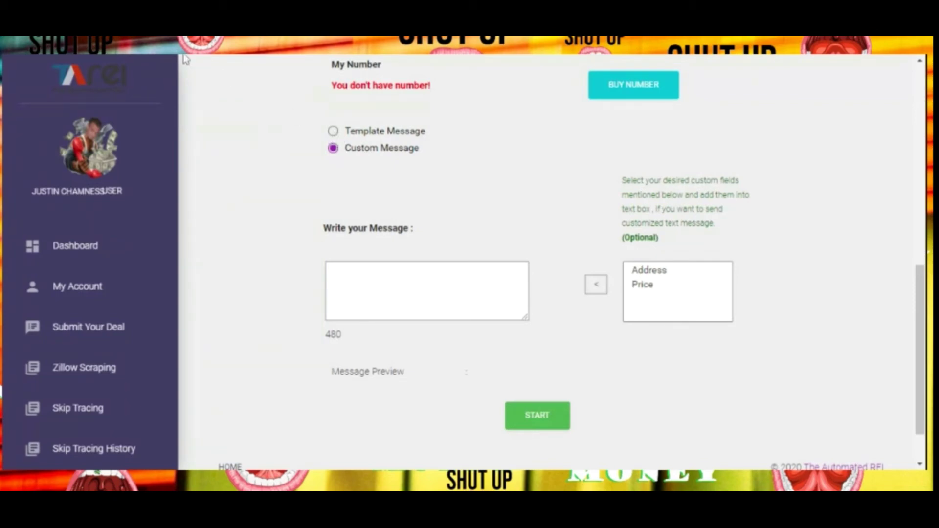
click(424, 131)
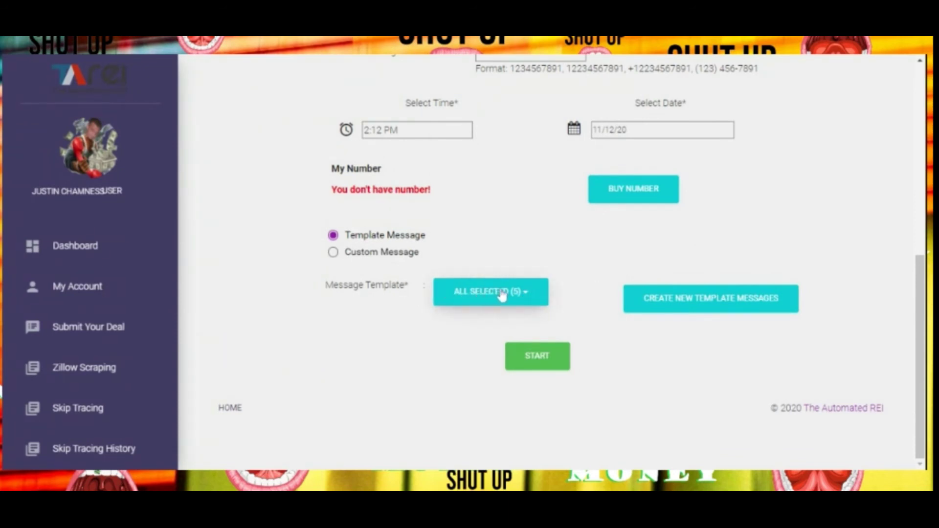
click(528, 299)
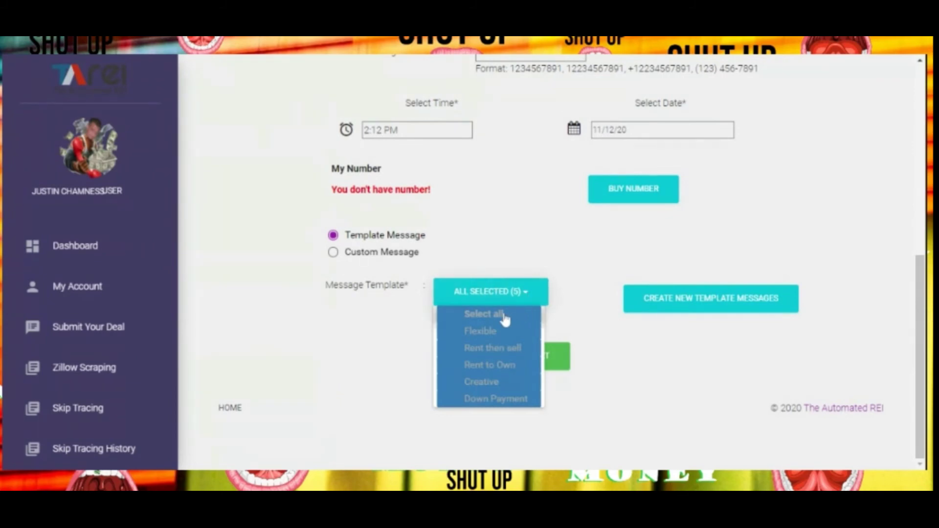
click(488, 332)
click(491, 349)
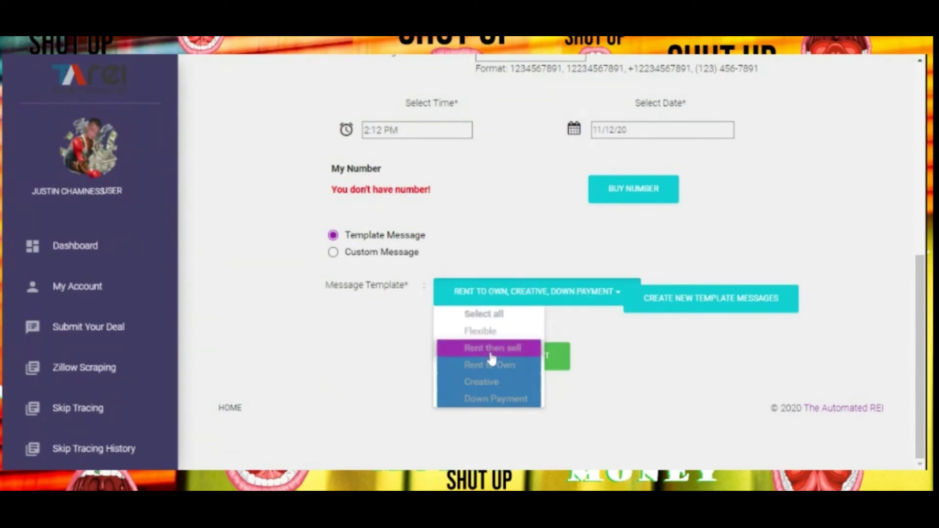
click(490, 366)
click(490, 382)
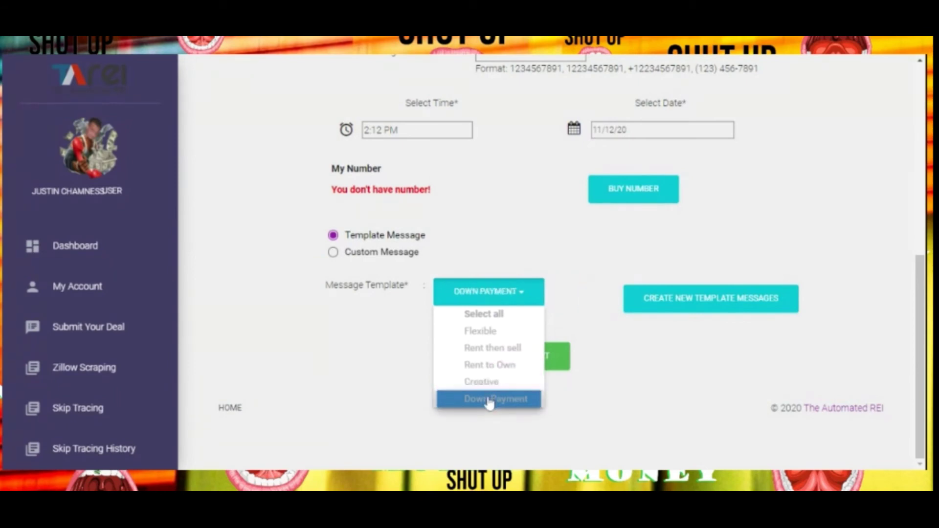
click(488, 400)
click(486, 318)
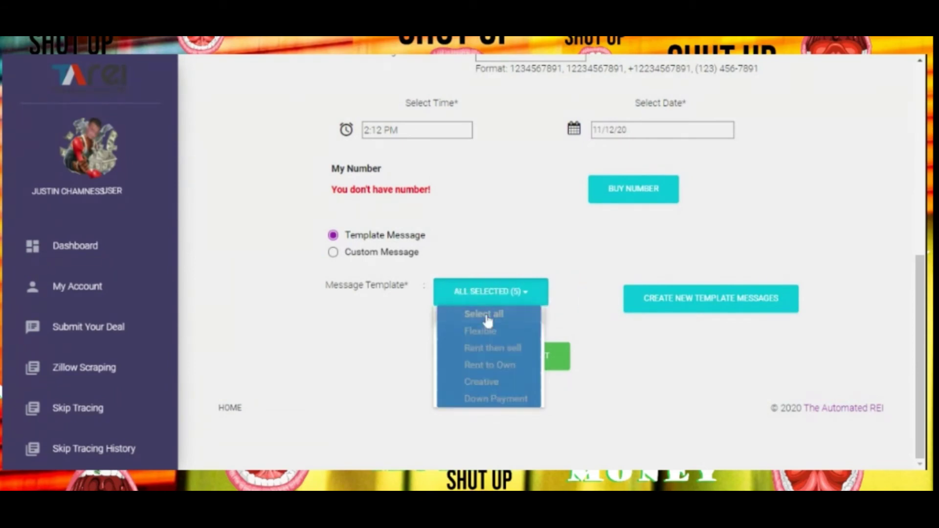
click(498, 347)
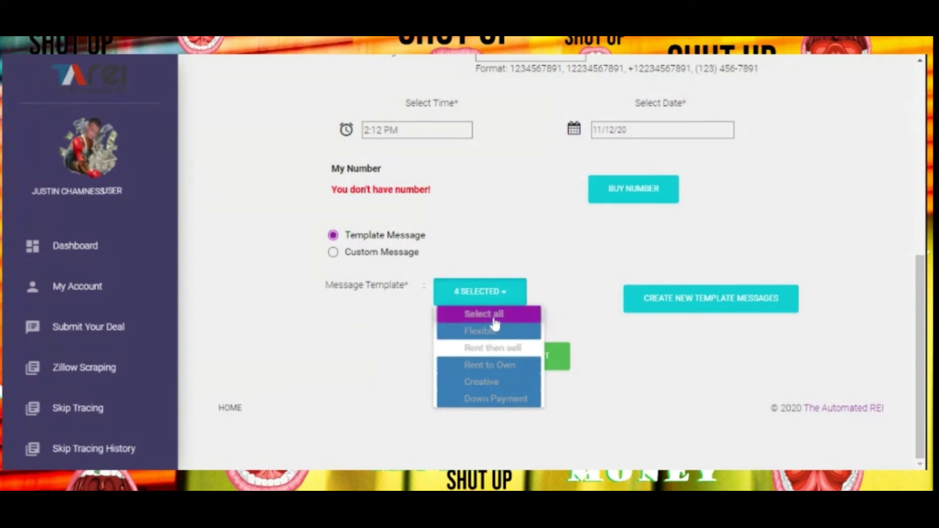
click(495, 317)
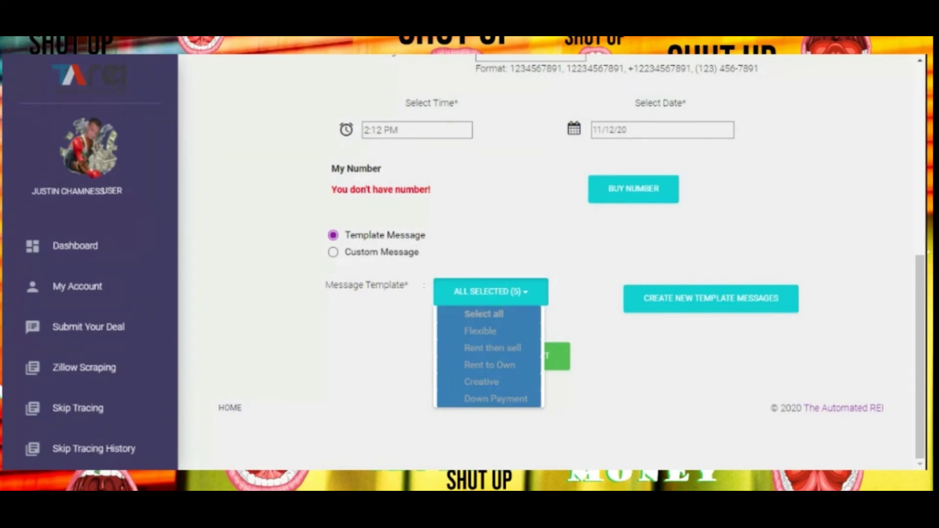
click(560, 307)
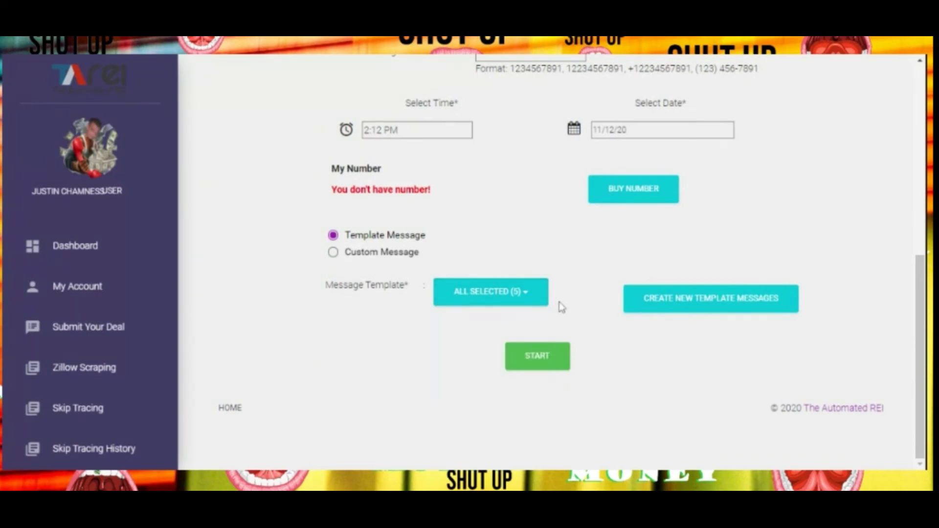
click(523, 302)
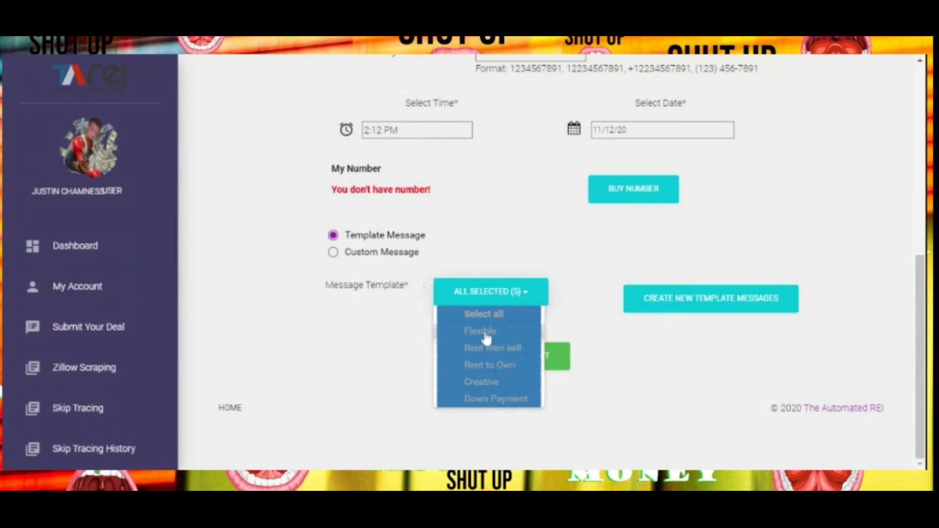
click(576, 315)
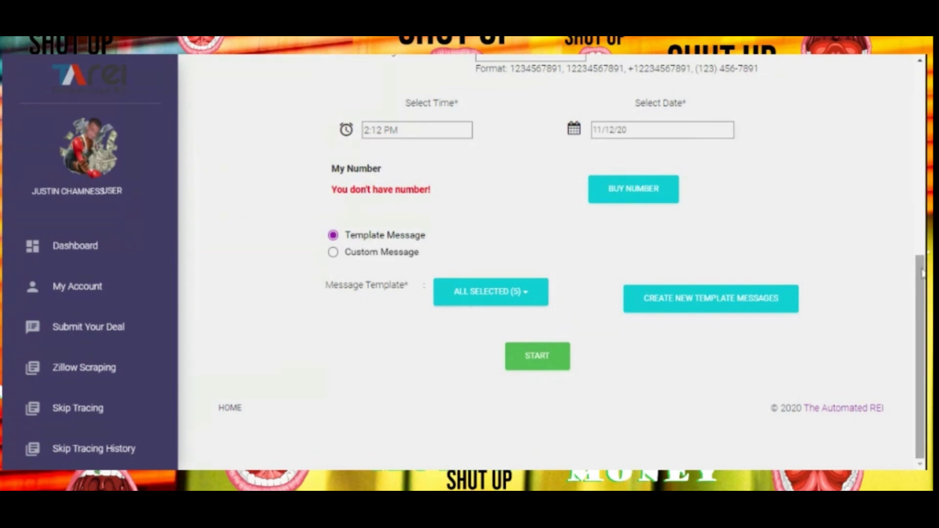
drag(923, 271, 910, 71)
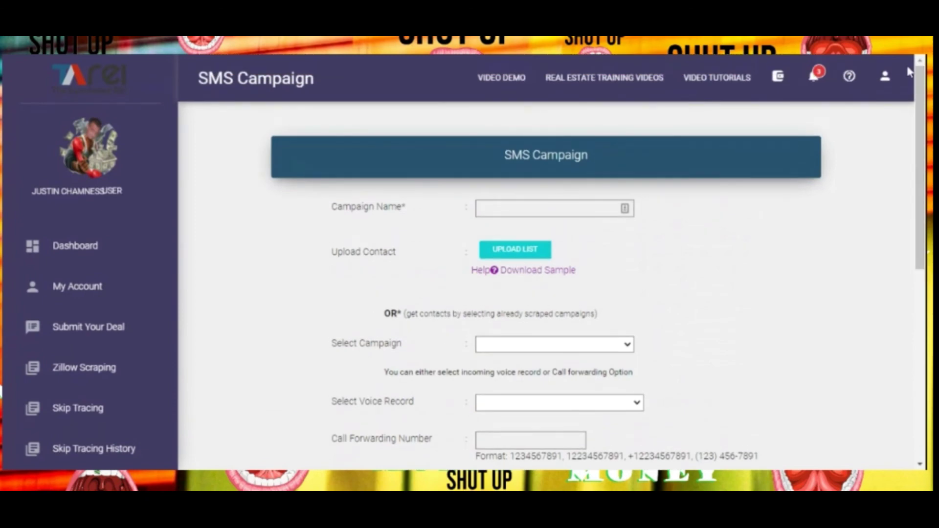